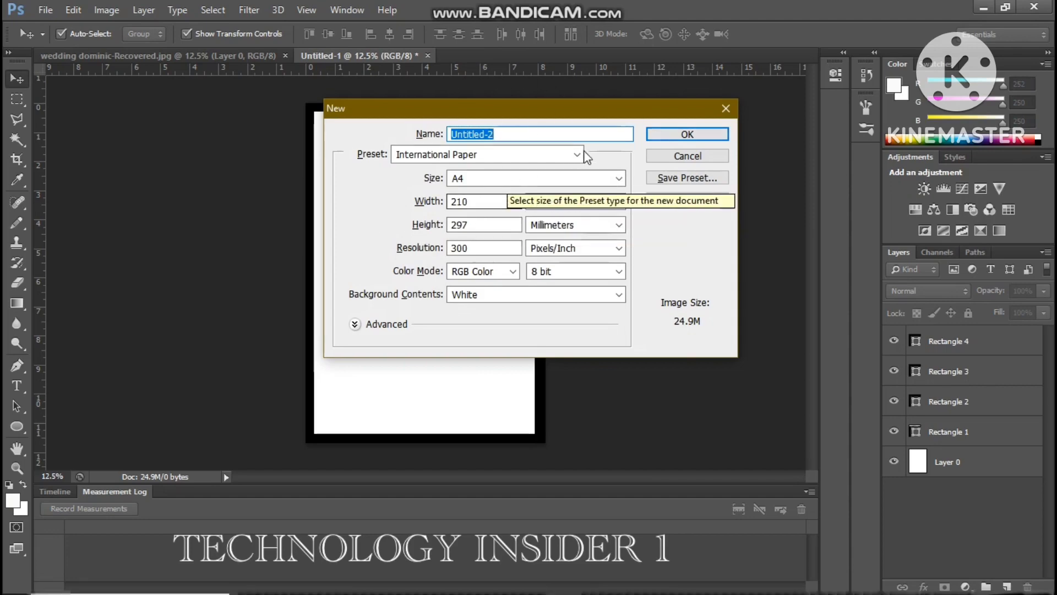
Create a new A4 RGB document at 300 pixels/inch with white background and convert the locked background to Layer 0.
{"action": "left_click", "coordinate": [673, 134]}
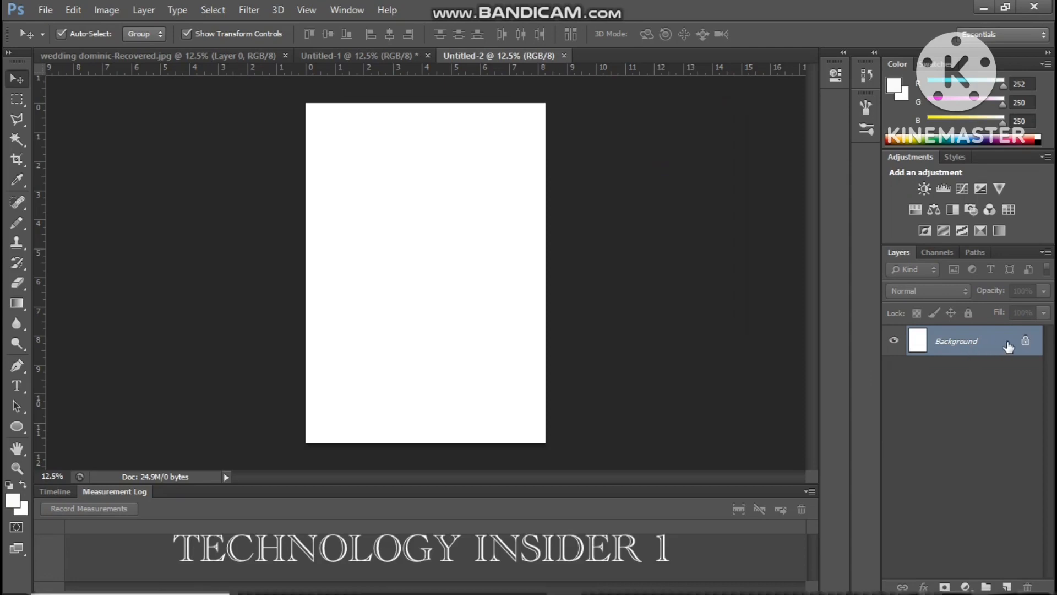
{"action": "double_click", "coordinate": [1025, 344]}
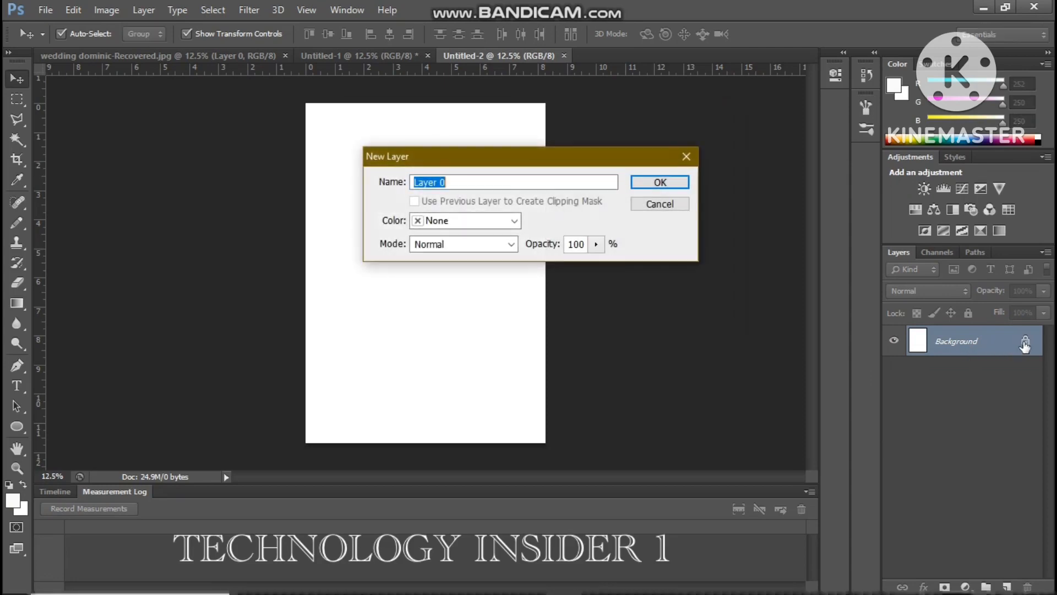
{"action": "left_click", "coordinate": [686, 183]}
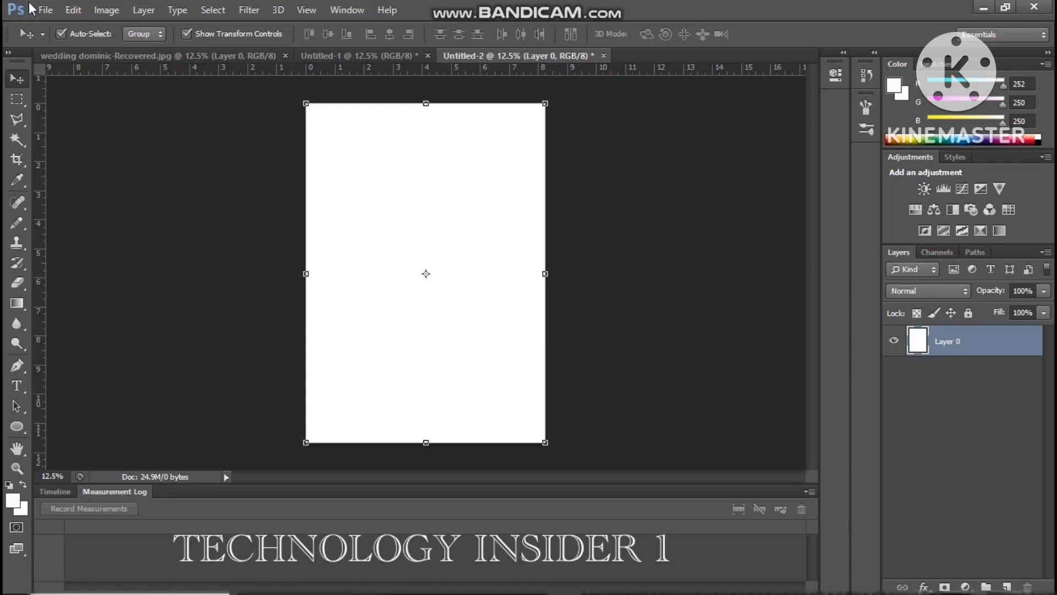
Rotate the whole image 90° clockwise to make the page landscape.
{"action": "left_click", "coordinate": [102, 10]}
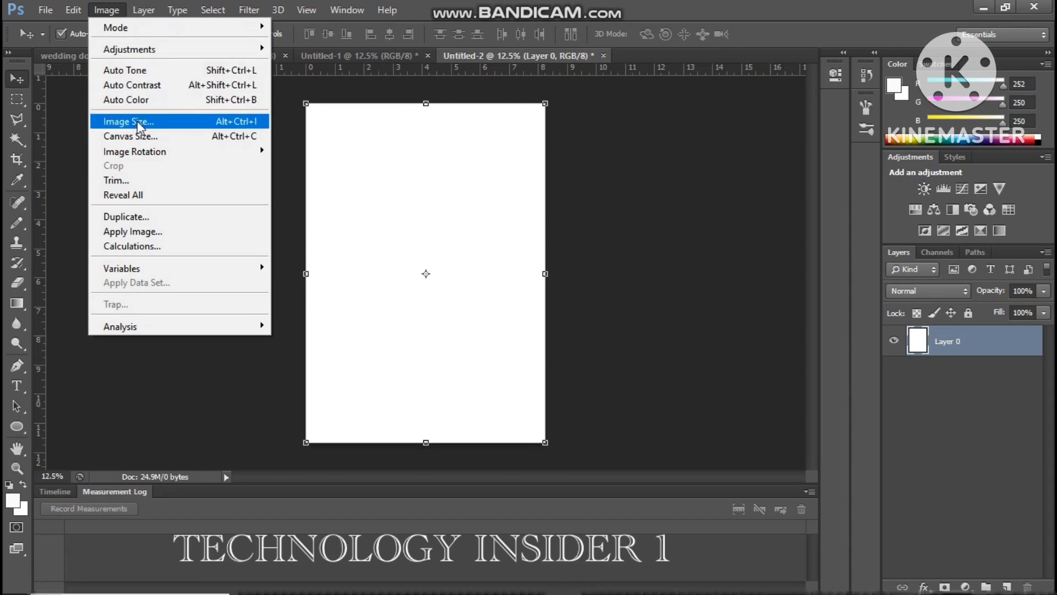
{"action": "mouse_move", "coordinate": [138, 153]}
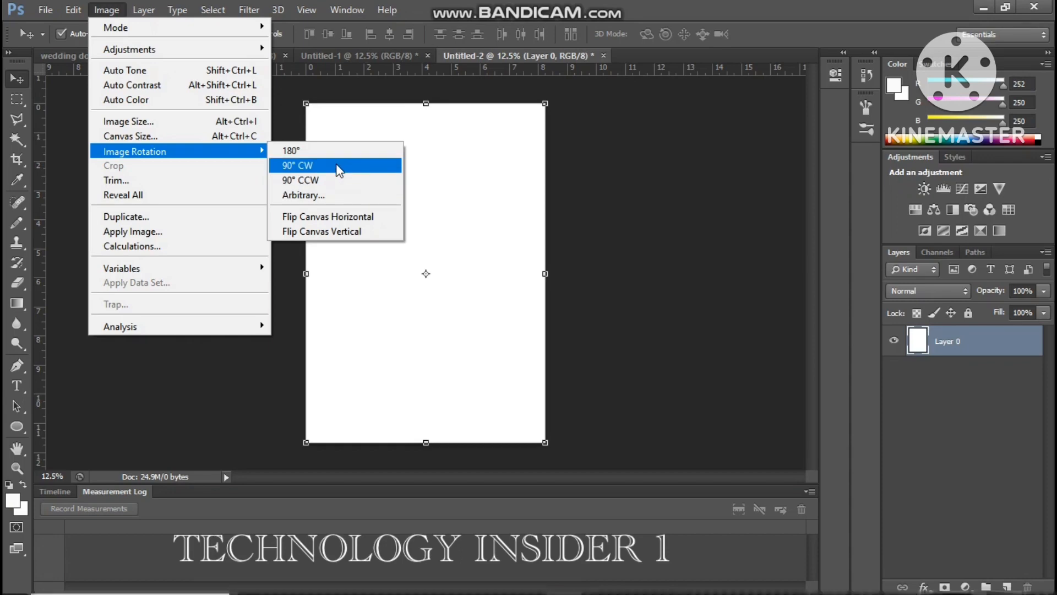
{"action": "left_click", "coordinate": [336, 165]}
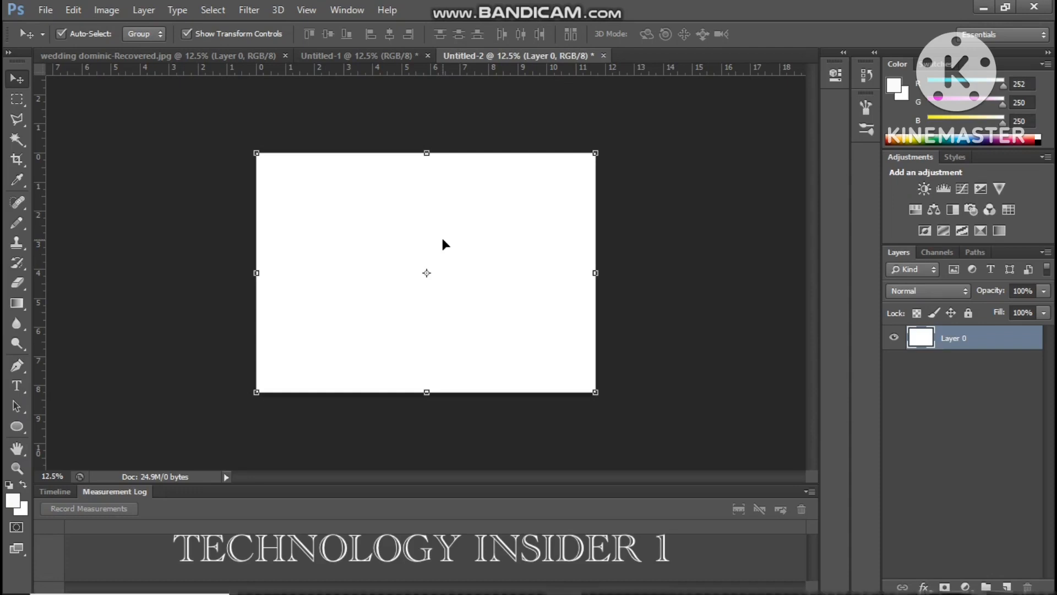
Add the text TECHNOLOGY INSIDER in Arial Bold, 48 pt, to the upper half of the page.
{"action": "key", "text": "t"}
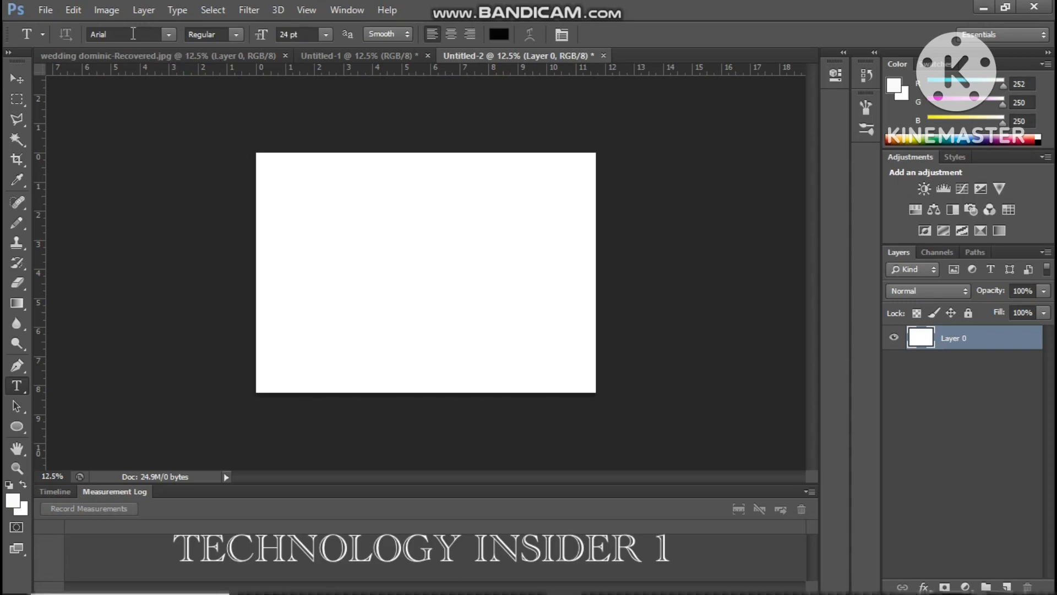
{"action": "left_click", "coordinate": [237, 35]}
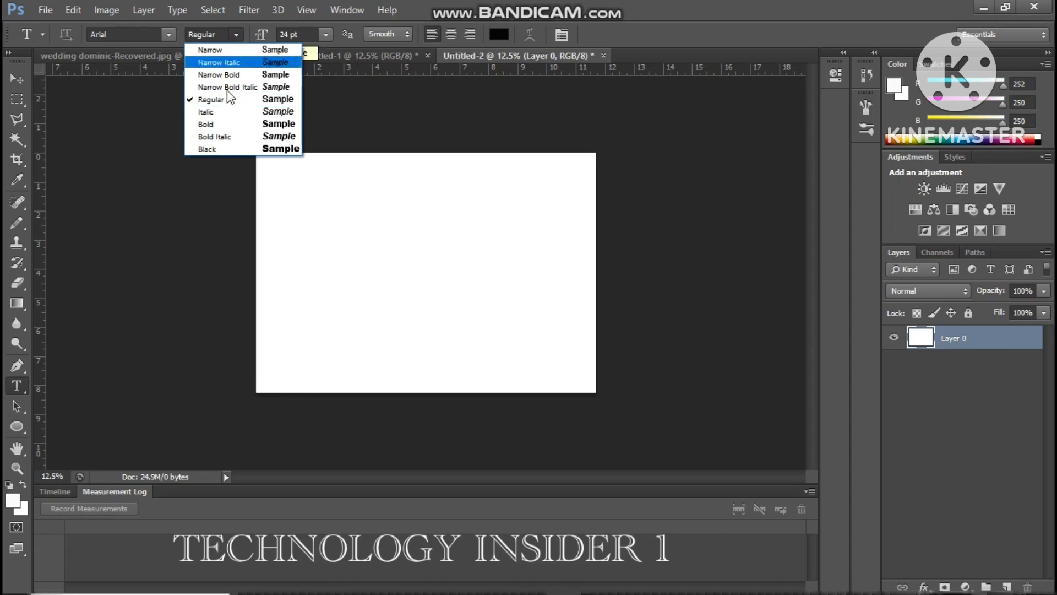
{"action": "left_click", "coordinate": [223, 124]}
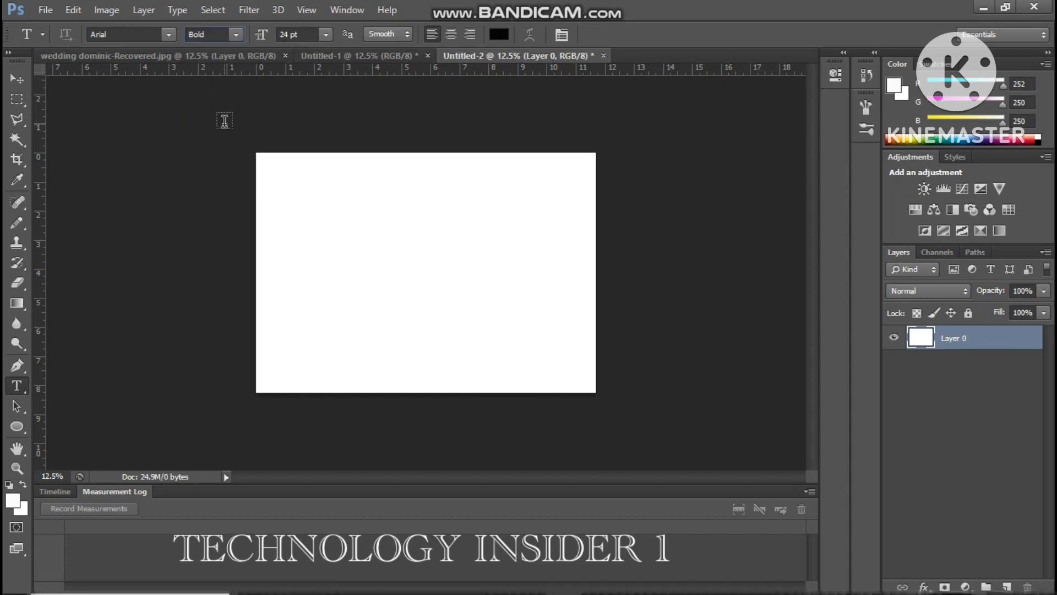
{"action": "left_click", "coordinate": [326, 35]}
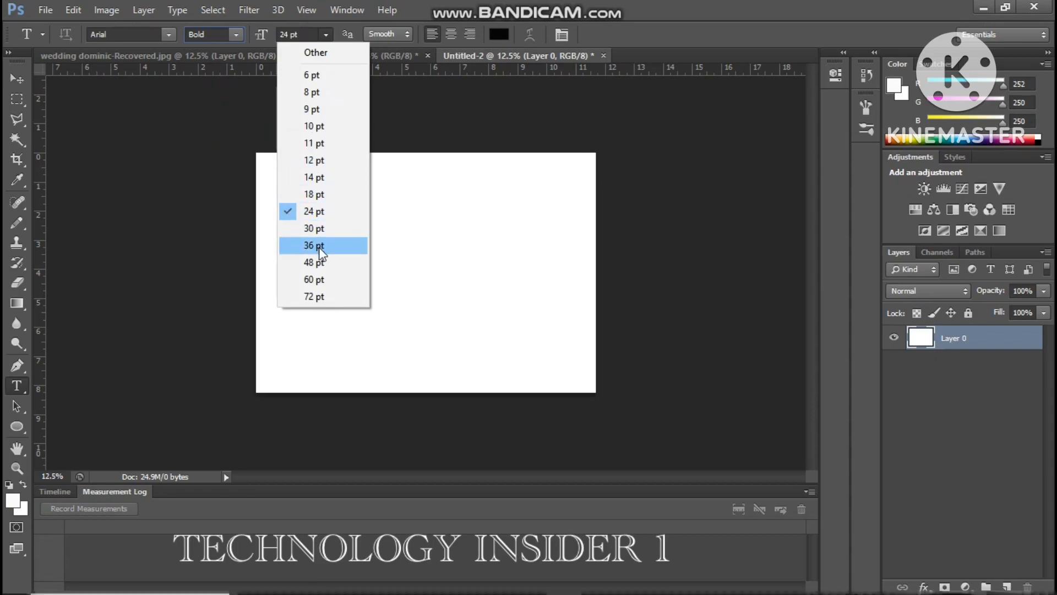
{"action": "left_click", "coordinate": [320, 264]}
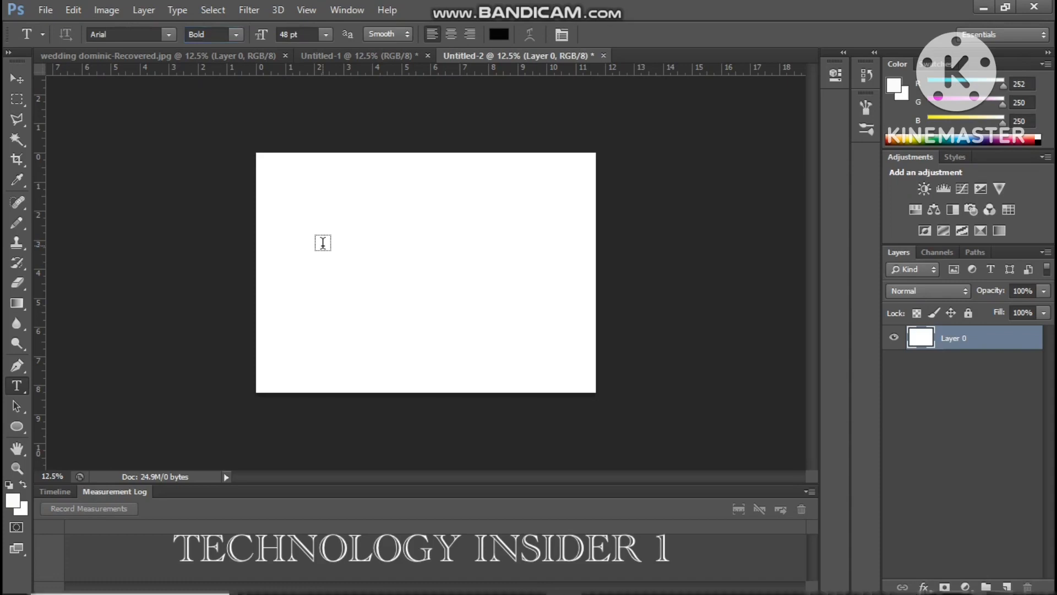
{"action": "left_click", "coordinate": [323, 243]}
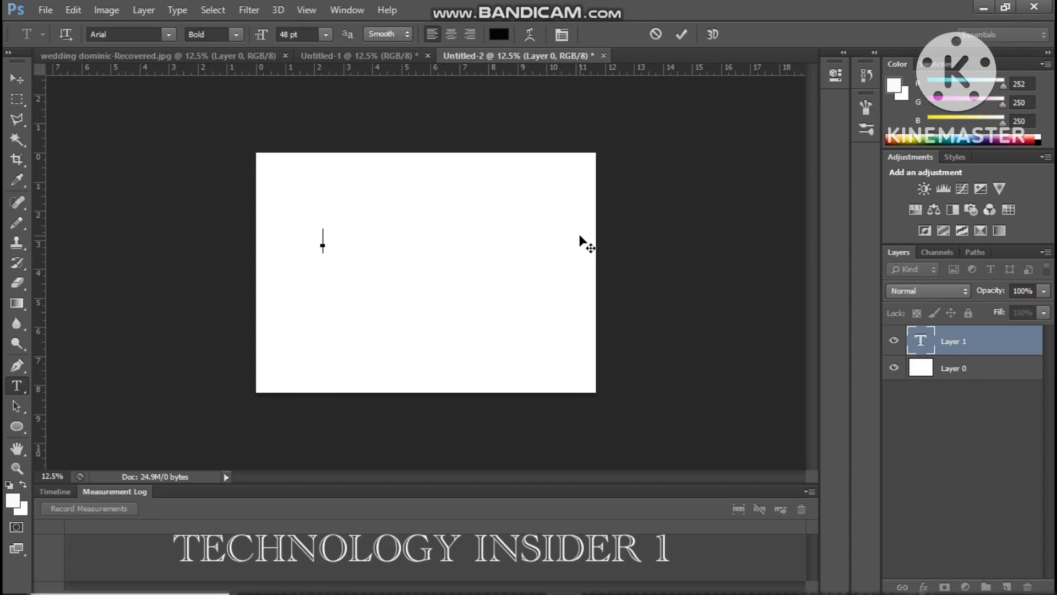
{"action": "type", "text": "TECHNO"}
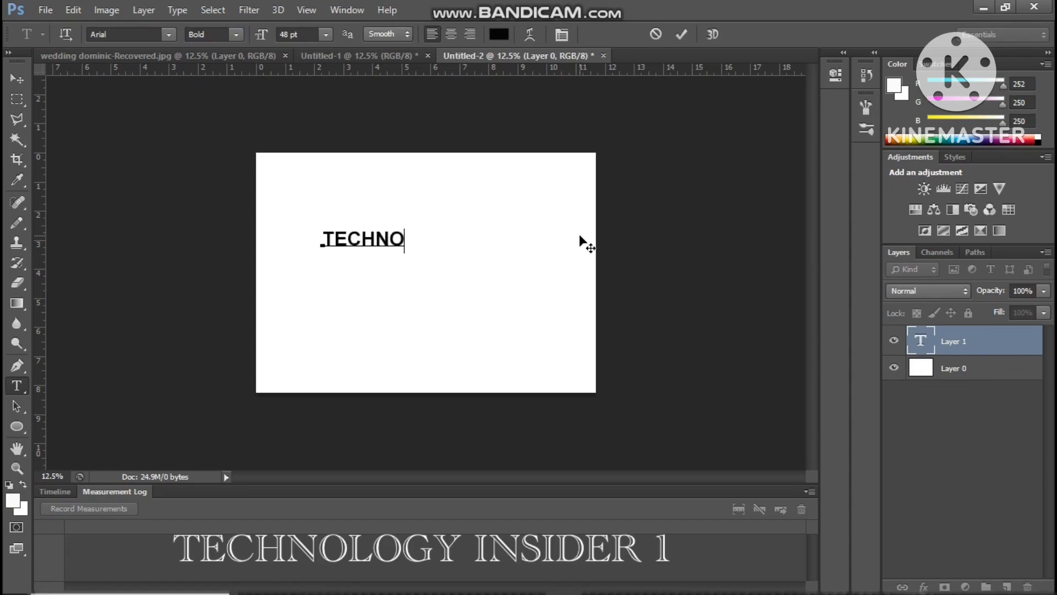
{"action": "type", "text": "LOGY INS "}
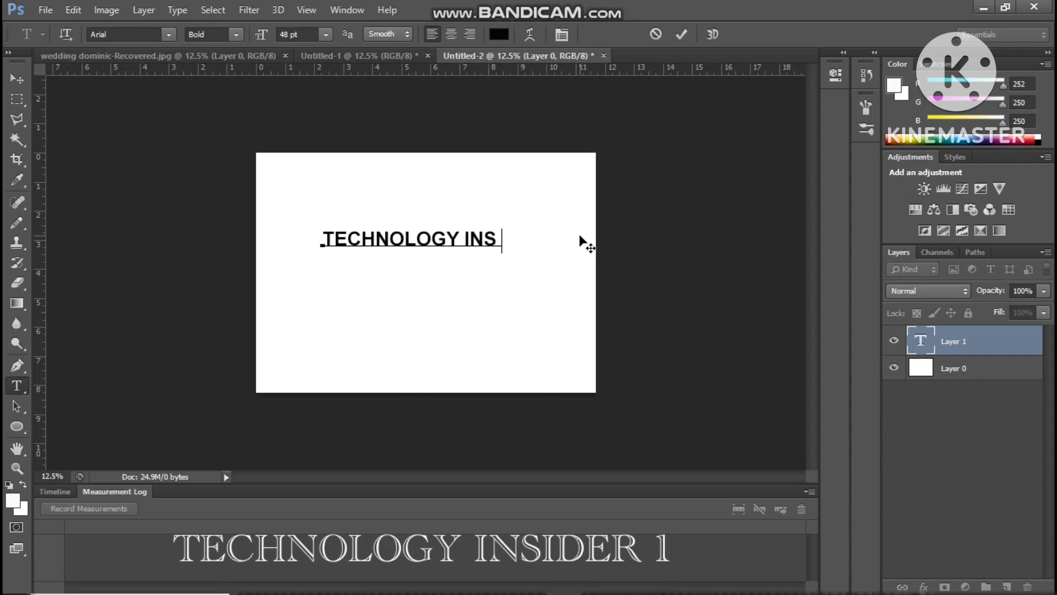
{"action": "type", "text": "IDER"}
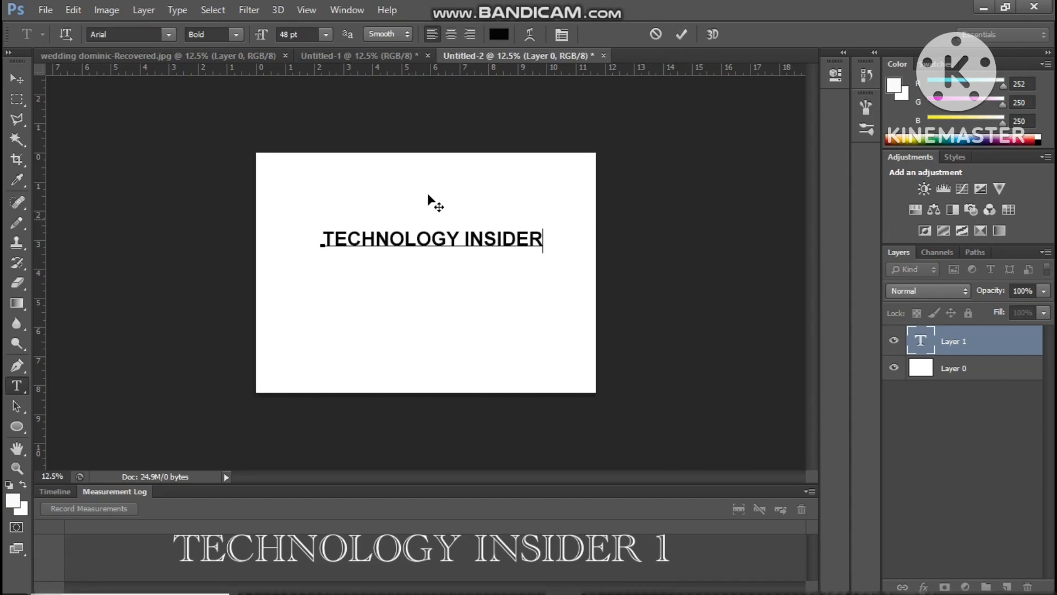
{"action": "left_click", "coordinate": [682, 31]}
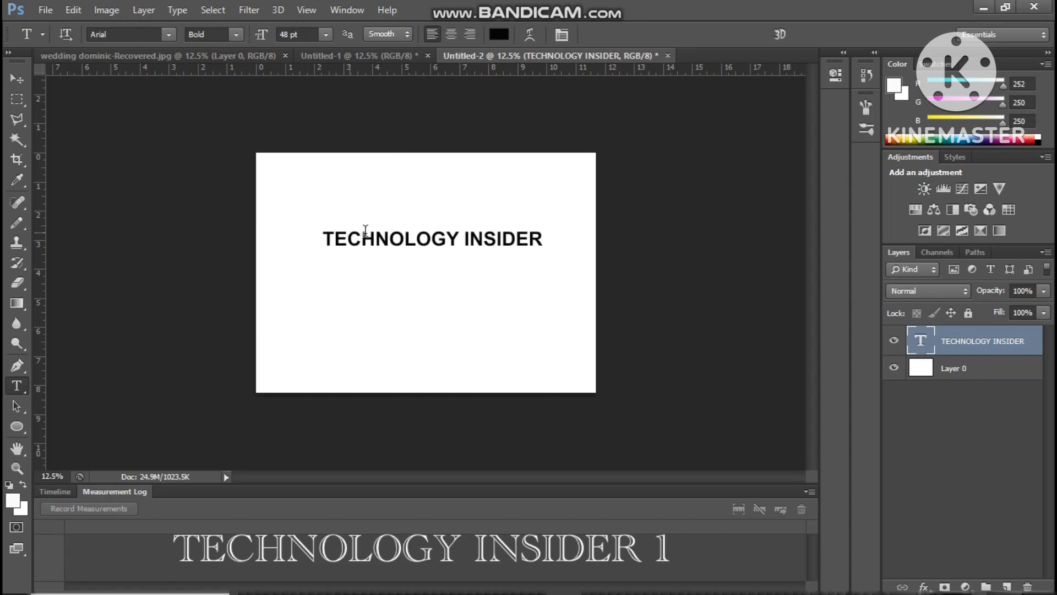
Stretch the TECHNOLOGY INSIDER text to about 125% width and 279% height, and apply the transformation.
{"action": "left_click", "coordinate": [12, 81]}
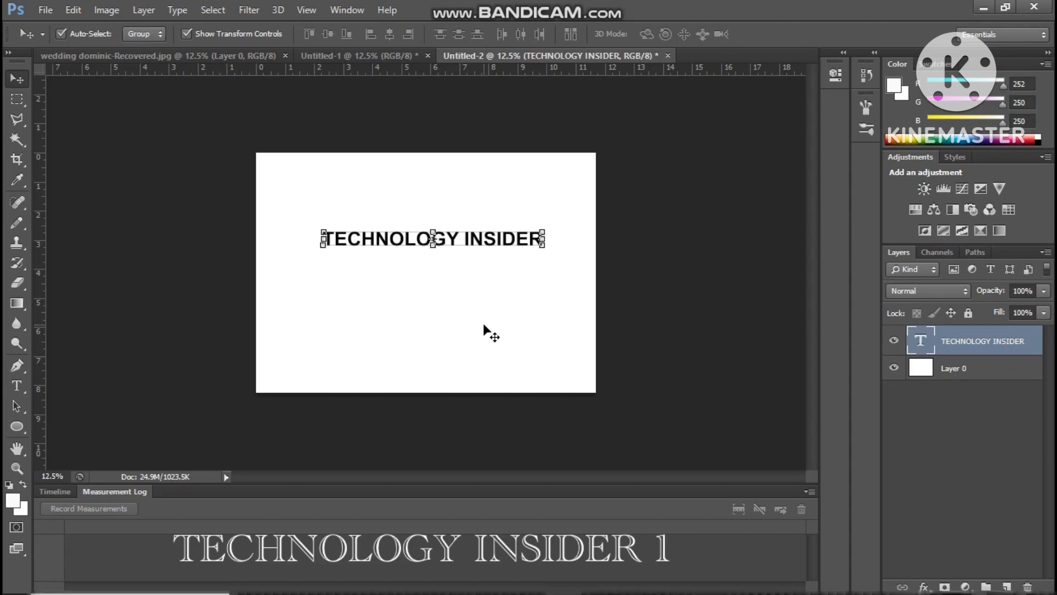
{"action": "key", "text": "ctrl+plus"}
{"action": "key", "text": "ctrl+plus"}
{"action": "key", "text": "ctrl+plus"}
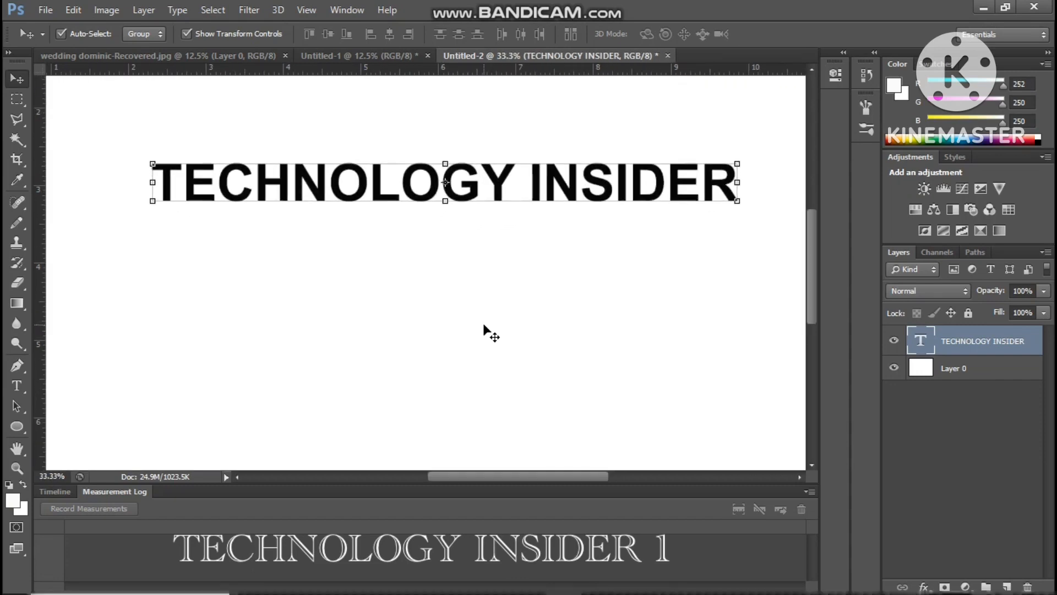
{"action": "left_click", "coordinate": [737, 201]}
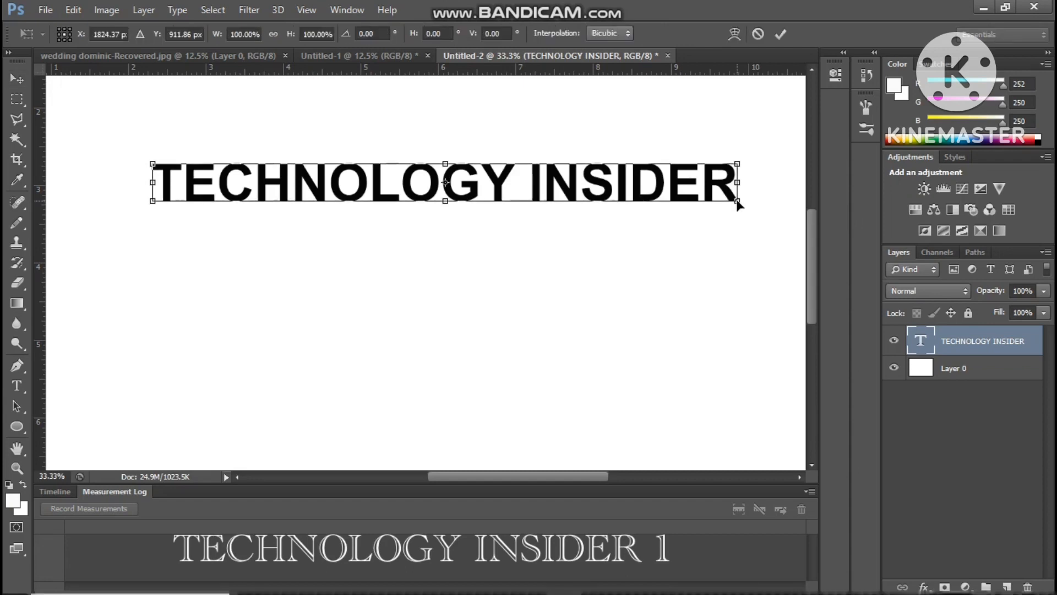
{"action": "left_click_drag", "start_coordinate": [737, 202], "coordinate": [755, 301]}
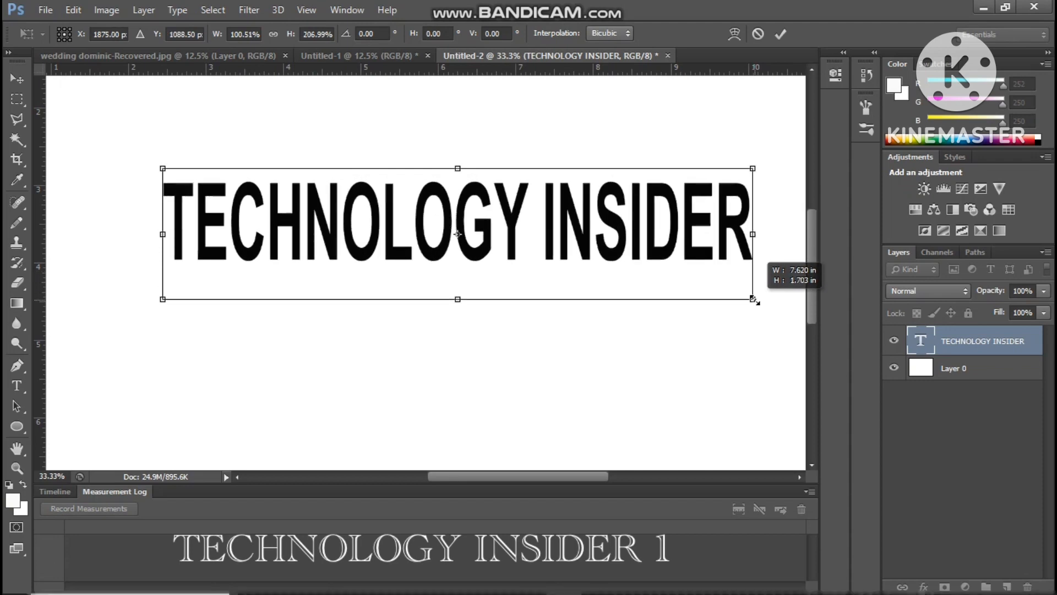
{"action": "left_click_drag", "start_coordinate": [754, 300], "coordinate": [788, 317]}
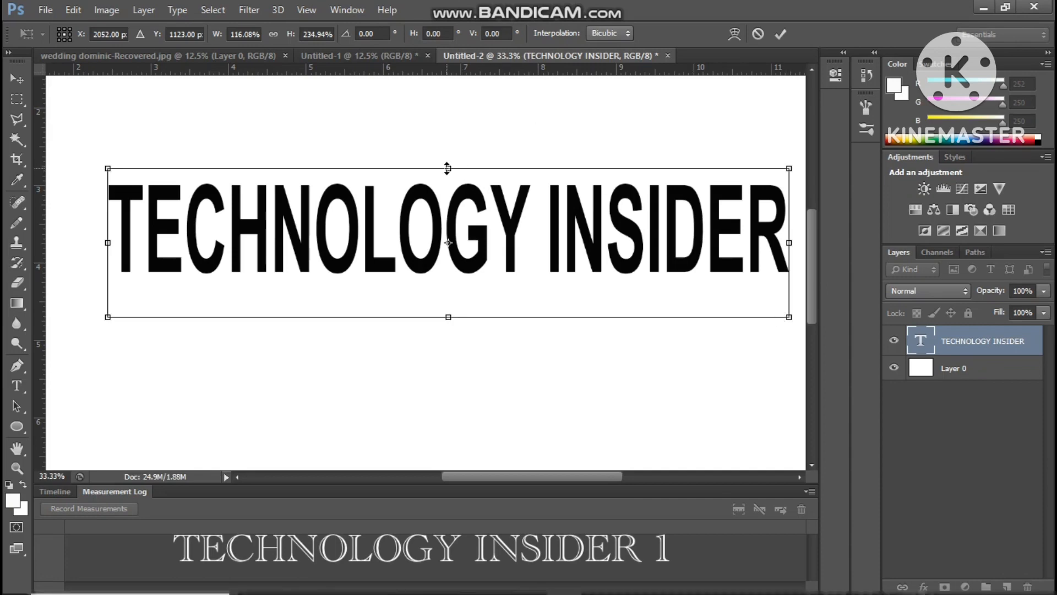
{"action": "mouse_move", "coordinate": [447, 168]}
{"action": "left_mouse_down"}
{"action": "mouse_move", "coordinate": [448, 108]}
{"action": "mouse_move", "coordinate": [449, 166]}
{"action": "left_mouse_up"}
{"action": "mouse_move", "coordinate": [447, 317]}
{"action": "left_mouse_down"}
{"action": "mouse_move", "coordinate": [446, 362]}
{"action": "mouse_move", "coordinate": [447, 309]}
{"action": "left_mouse_up"}
{"action": "left_click_drag", "start_coordinate": [113, 228], "coordinate": [81, 247]}
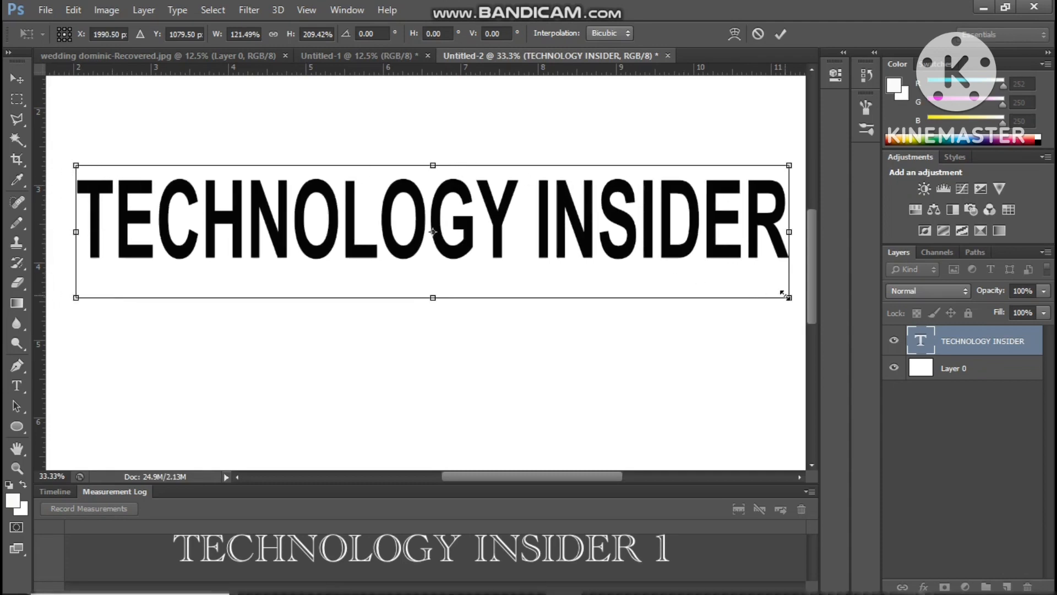
{"action": "left_click_drag", "start_coordinate": [791, 298], "coordinate": [752, 343]}
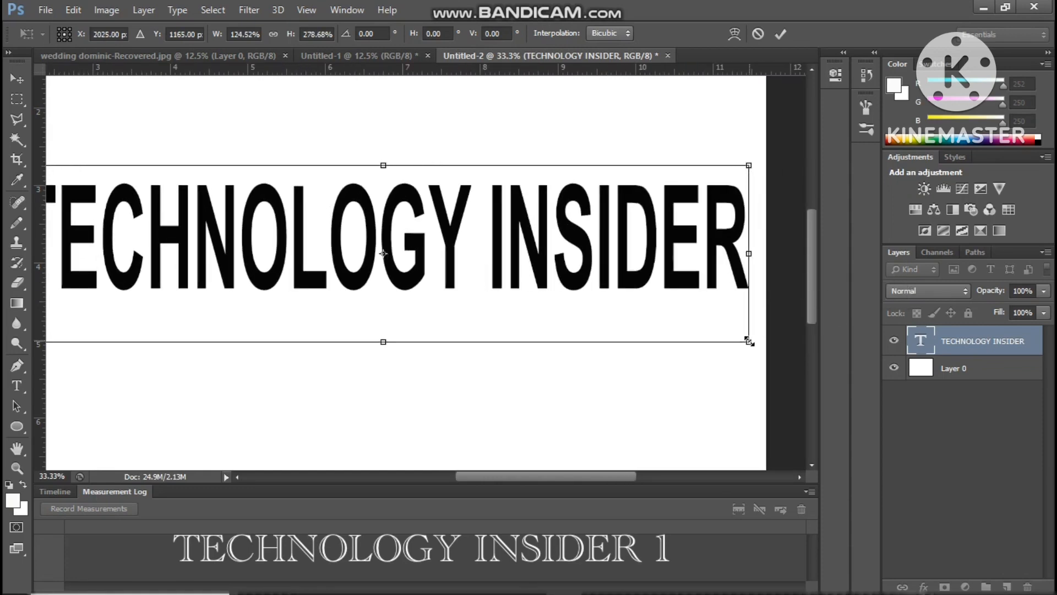
{"action": "left_click", "coordinate": [786, 31]}
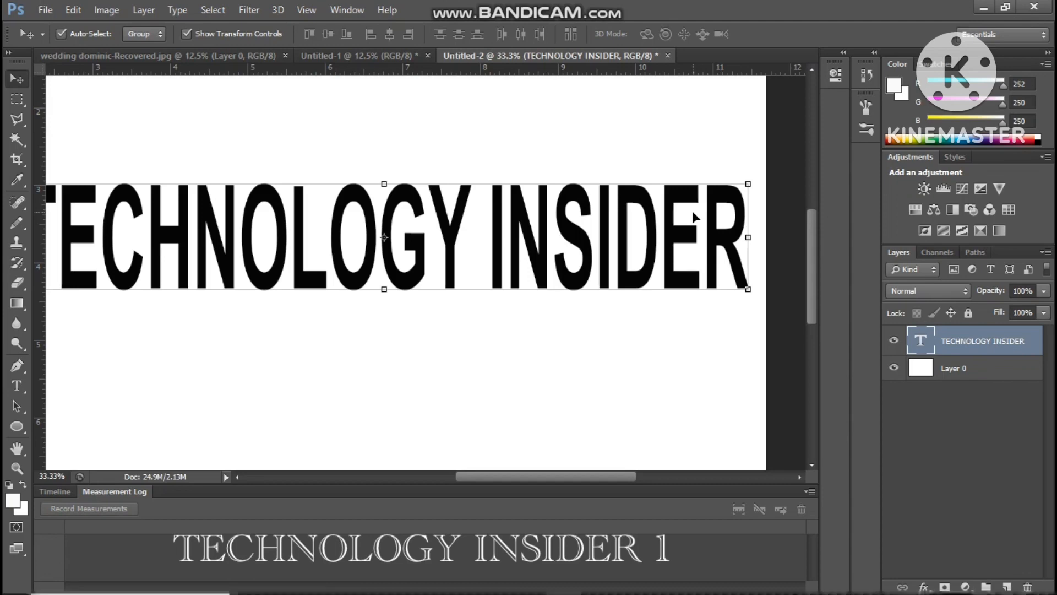
Move the enlarged TECHNOLOGY INSIDER text left so it sits roughly centred horizontally on the page.
{"action": "key", "text": "ctrl+minus"}
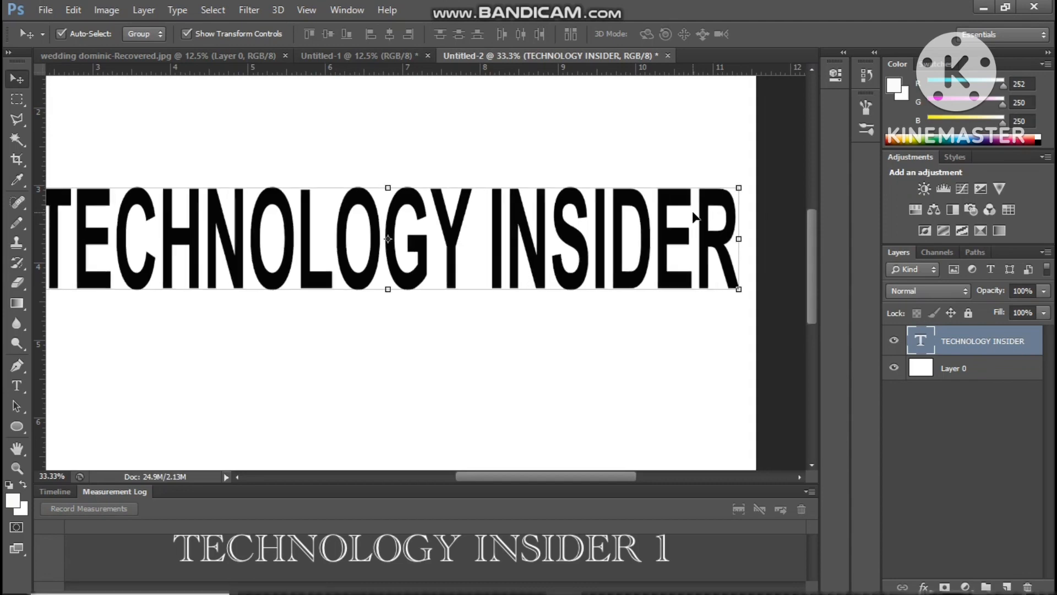
{"action": "key", "text": "ctrl+minus"}
{"action": "key", "text": "ctrl+minus"}
{"action": "key", "text": "ctrl+minus"}
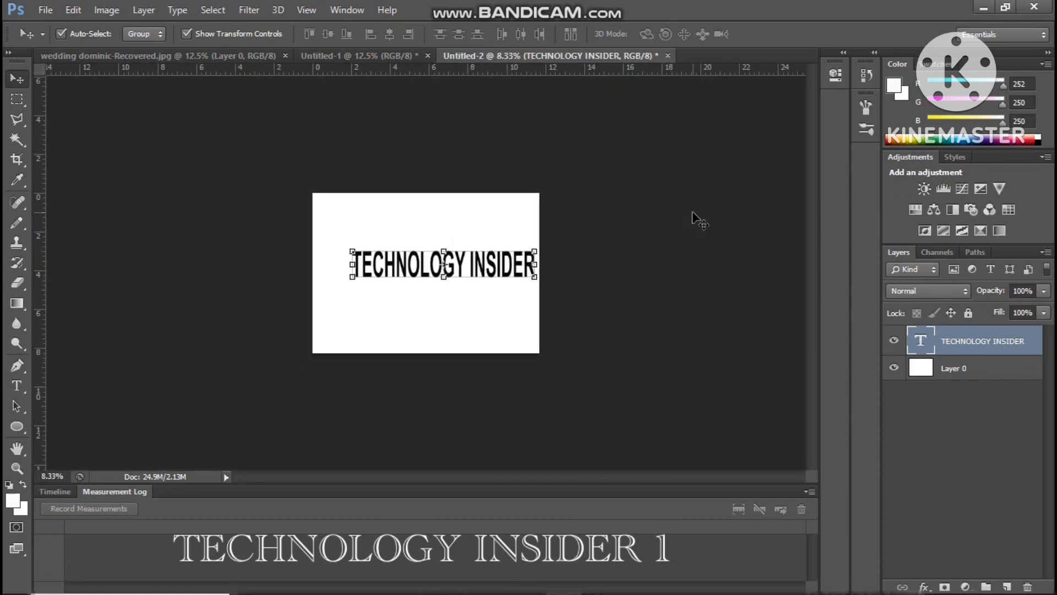
{"action": "left_click_drag", "start_coordinate": [507, 271], "coordinate": [487, 269]}
{"action": "left_click", "coordinate": [534, 306]}
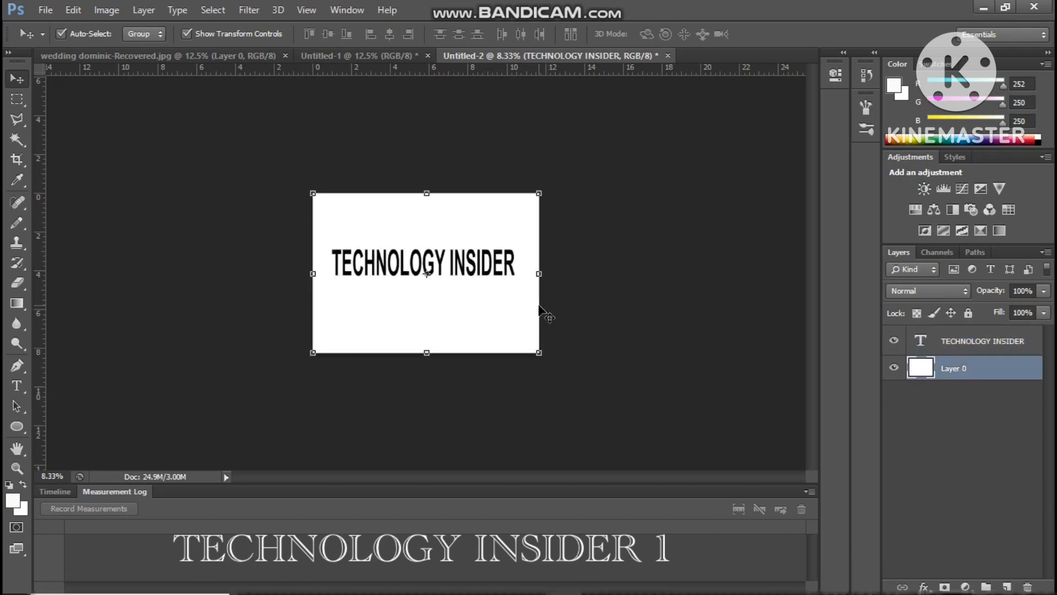
Scale the TECHNOLOGY INSIDER text down slightly to leave wider side margins, and apply the transformation.
{"action": "left_click", "coordinate": [505, 271]}
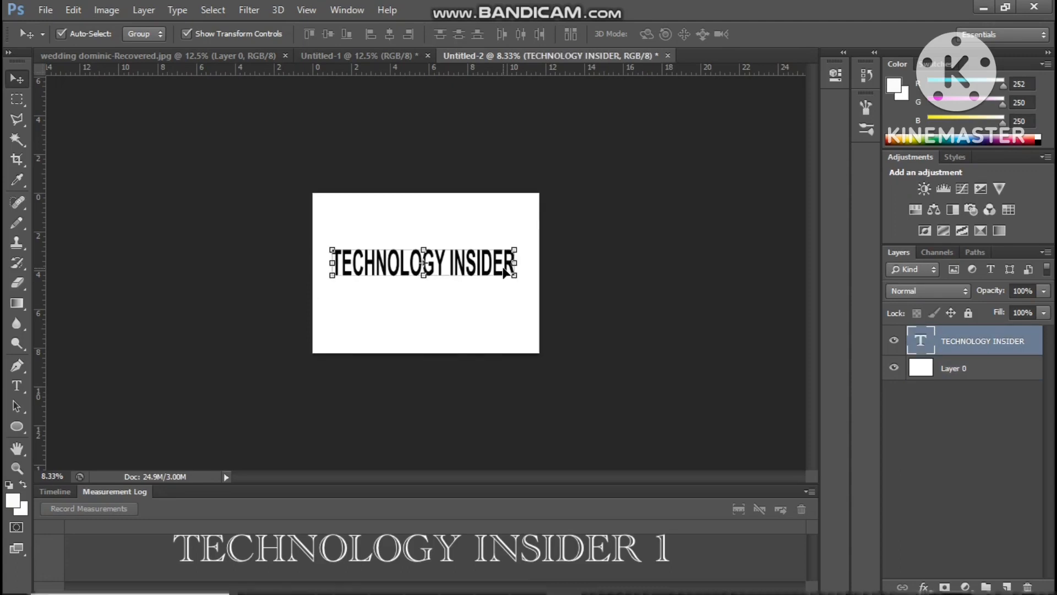
{"action": "left_click_drag", "start_coordinate": [510, 267], "coordinate": [501, 269]}
{"action": "left_click", "coordinate": [782, 34]}
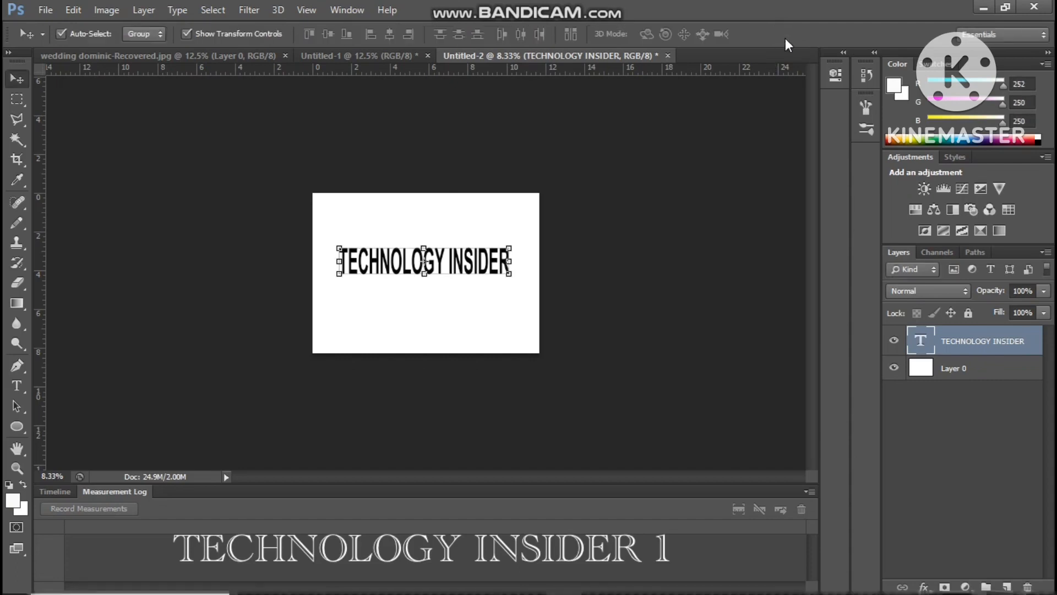
{"action": "left_click", "coordinate": [636, 266]}
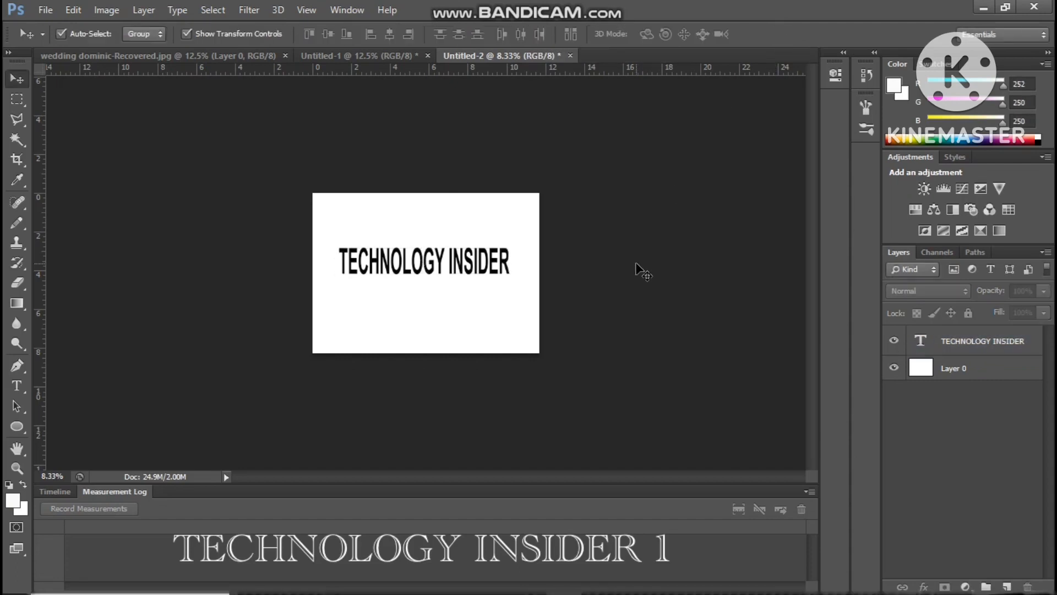
Apply a Color Overlay to the TECHNOLOGY INSIDER text, using a strong blue with a hue of 240°.
{"action": "left_click", "coordinate": [510, 267]}
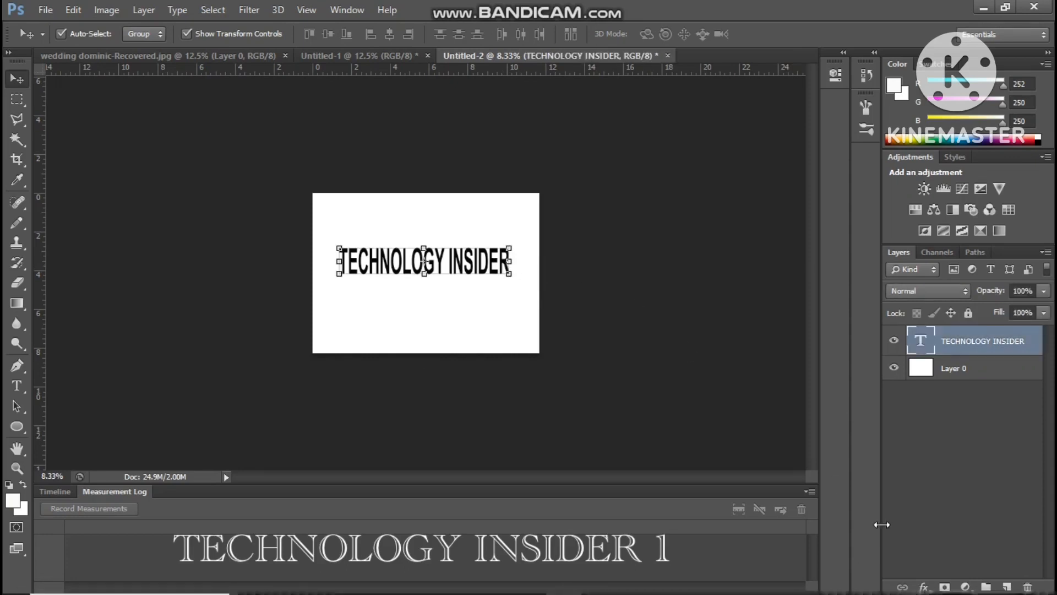
{"action": "left_click", "coordinate": [920, 587]}
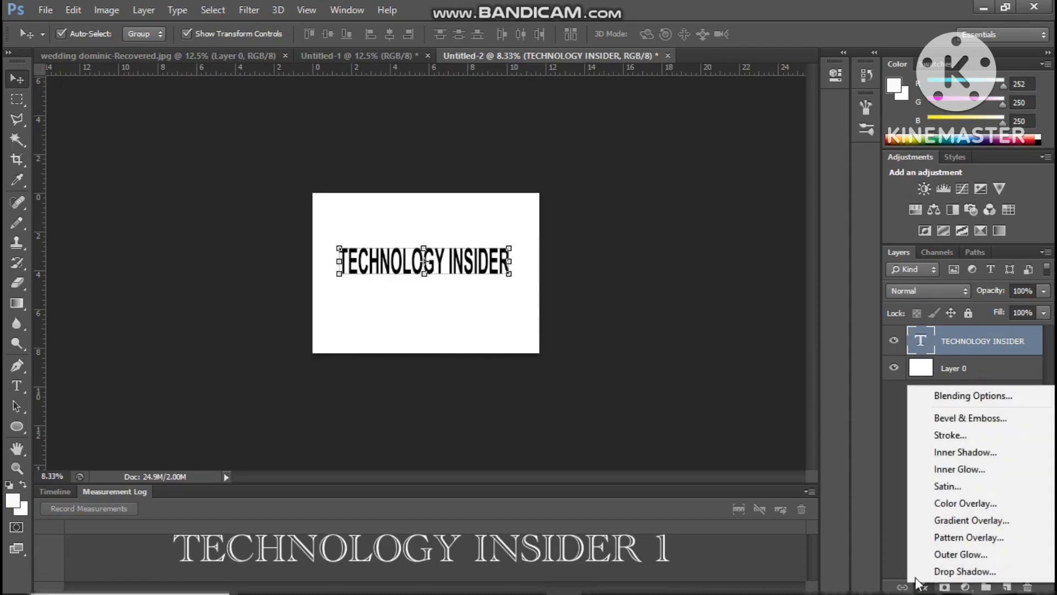
{"action": "left_click", "coordinate": [939, 504]}
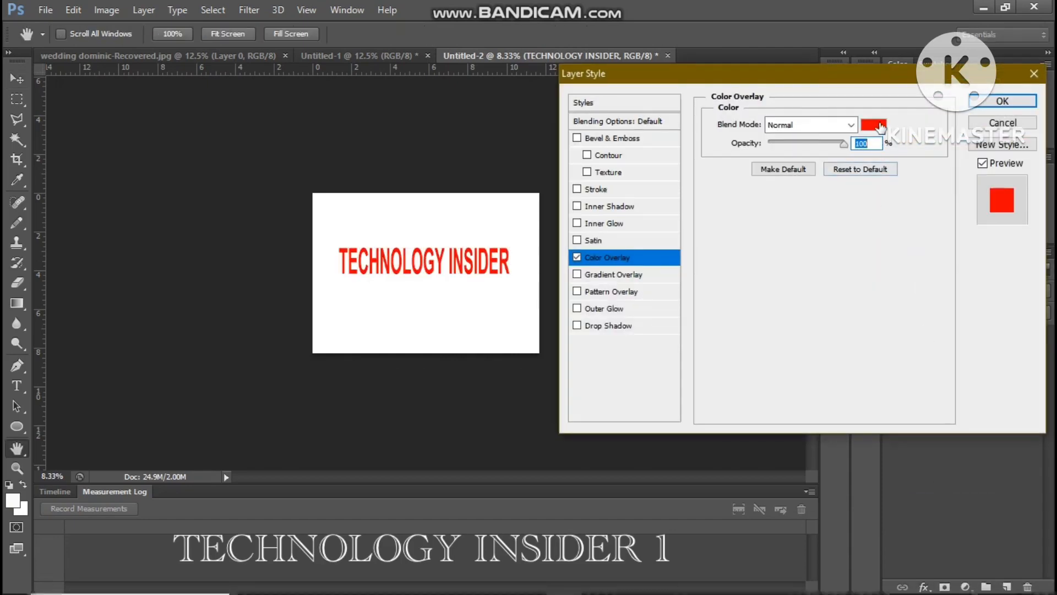
{"action": "left_click", "coordinate": [880, 127]}
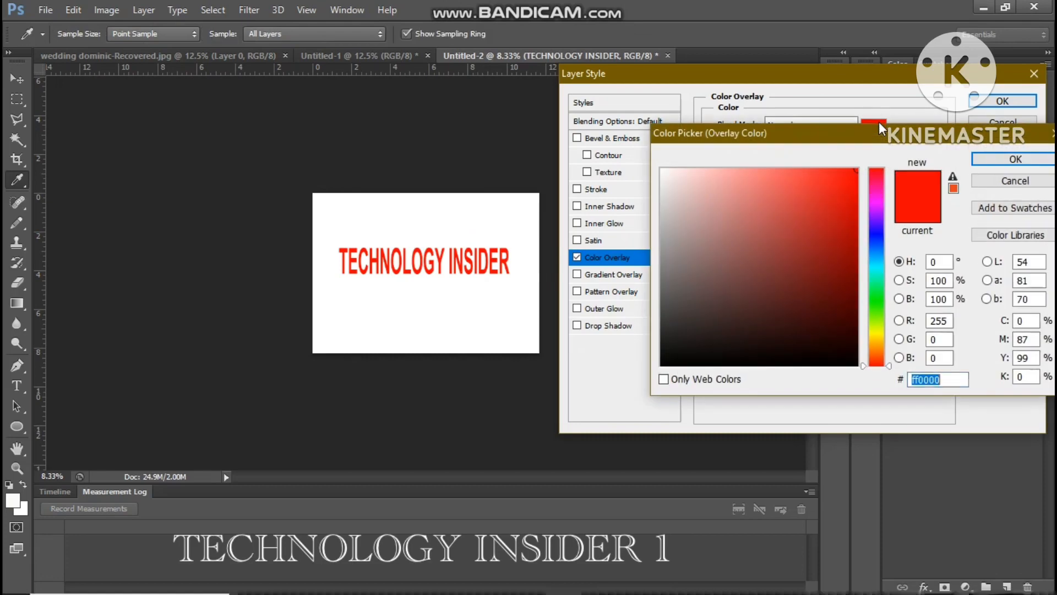
{"action": "left_click", "coordinate": [877, 234]}
{"action": "left_click", "coordinate": [845, 183]}
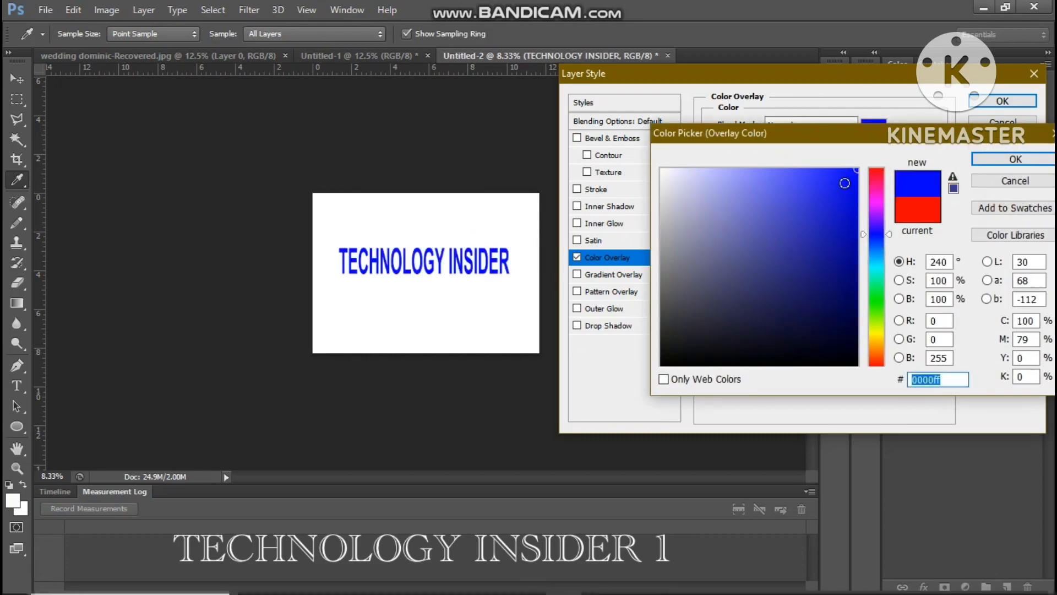
{"action": "left_click", "coordinate": [997, 160]}
{"action": "left_click", "coordinate": [1000, 97]}
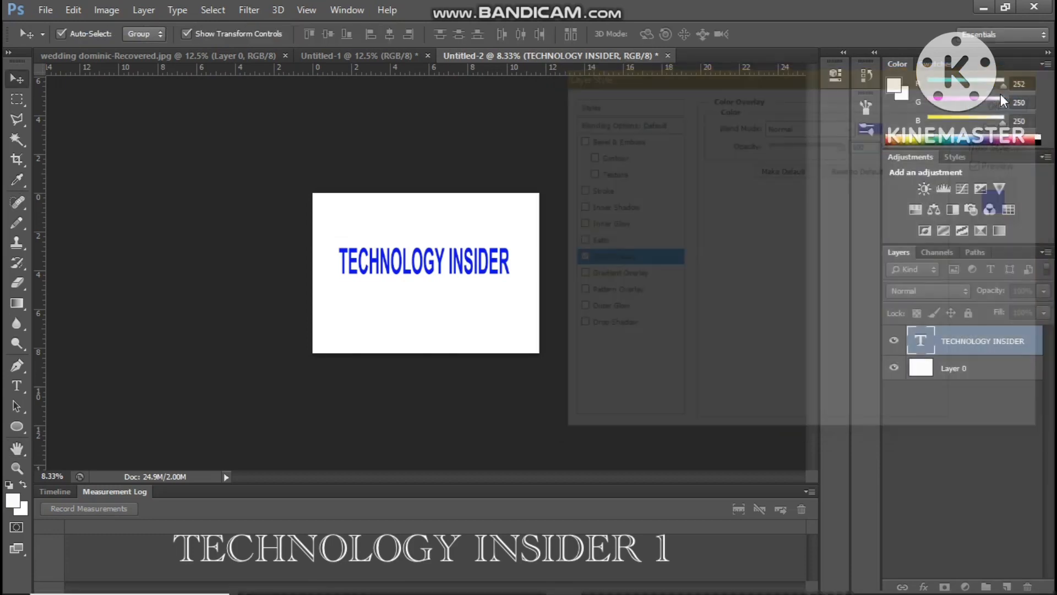
{"action": "left_click", "coordinate": [663, 335]}
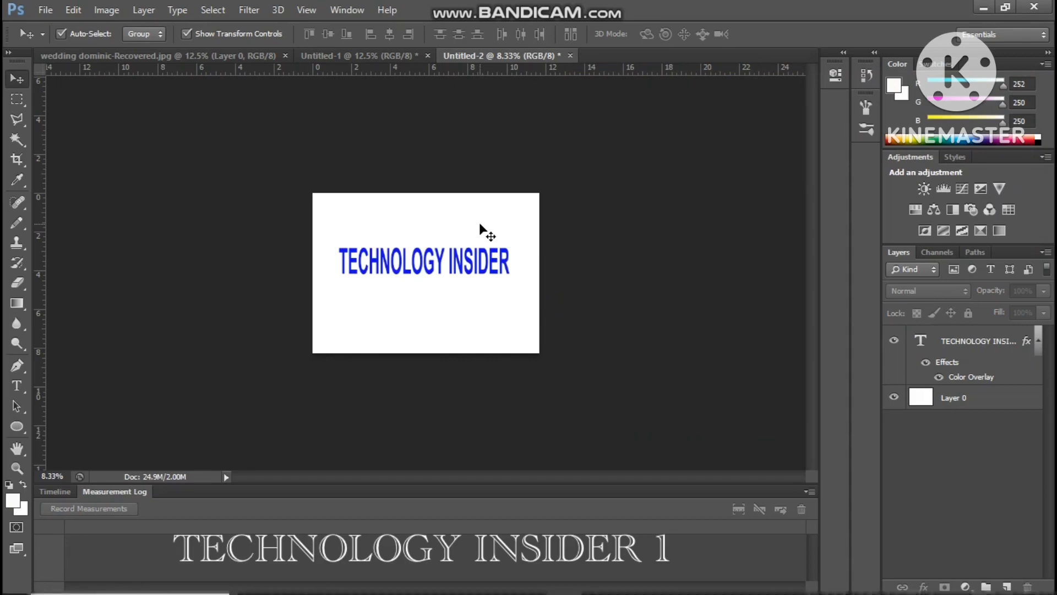
Add a 10 px black outside Stroke to the TECHNOLOGY INSIDER text at 100% opacity.
{"action": "left_click", "coordinate": [414, 266]}
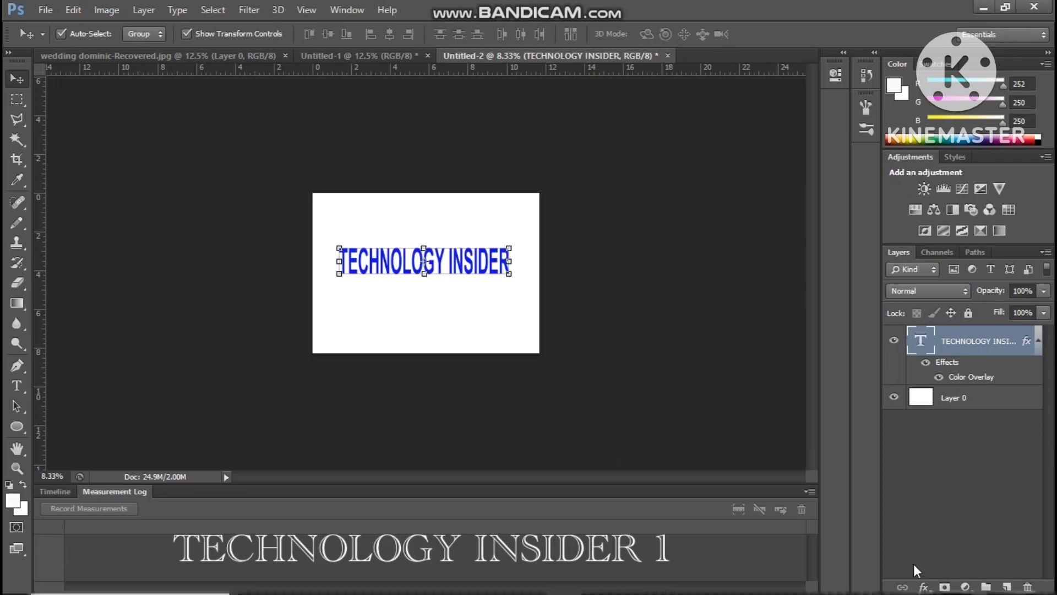
{"action": "left_click", "coordinate": [924, 587]}
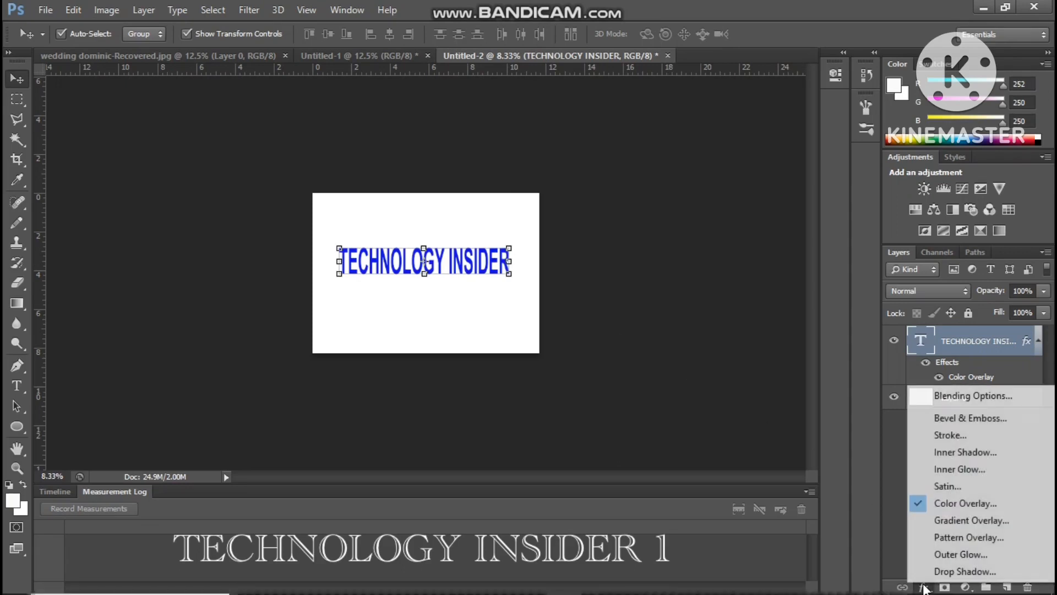
{"action": "left_click", "coordinate": [965, 435]}
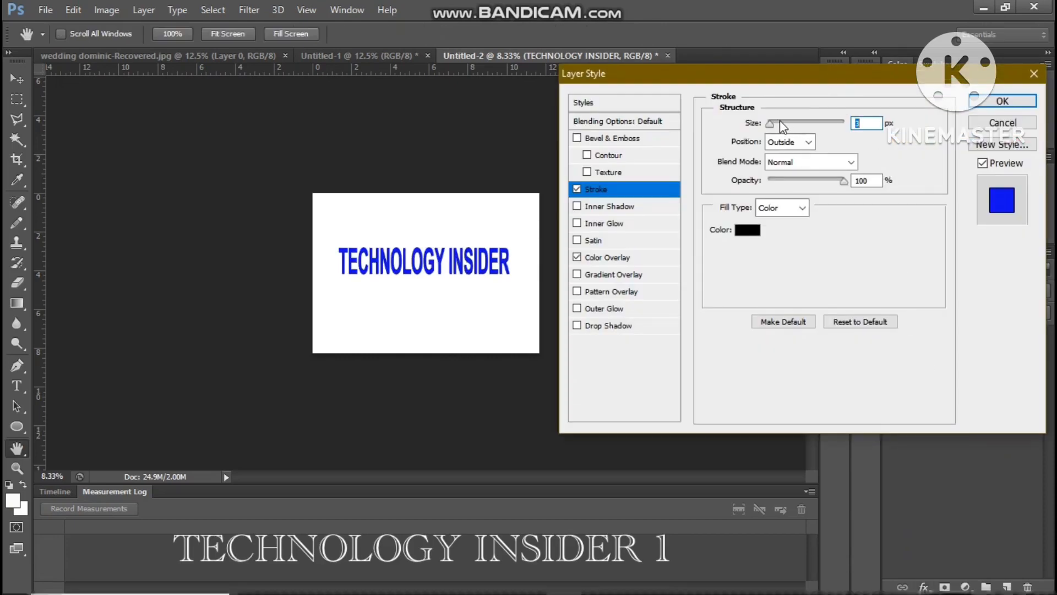
{"action": "left_click_drag", "start_coordinate": [770, 123], "coordinate": [775, 127]}
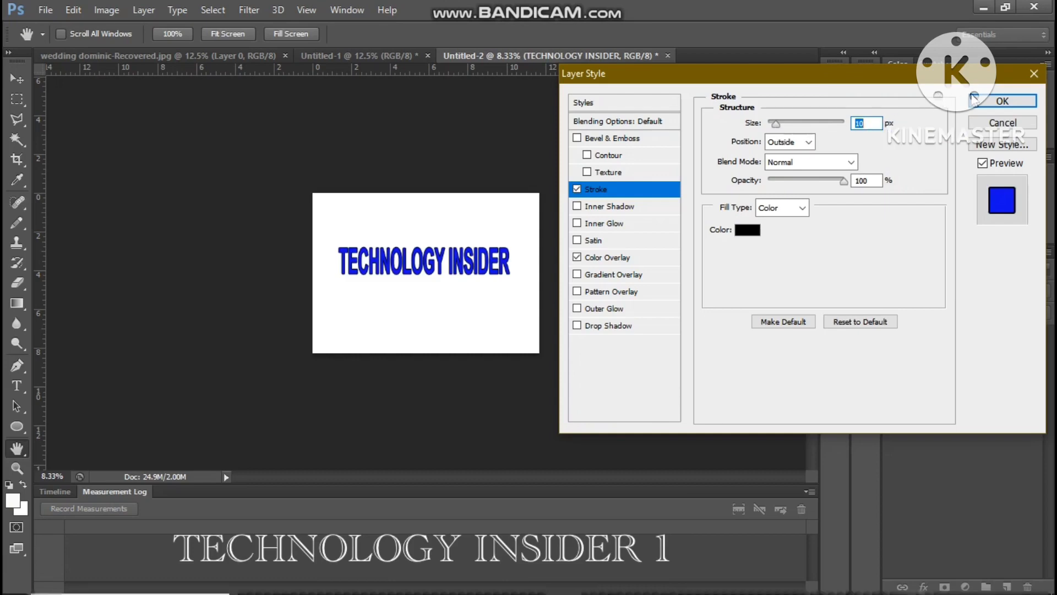
{"action": "left_click", "coordinate": [978, 107]}
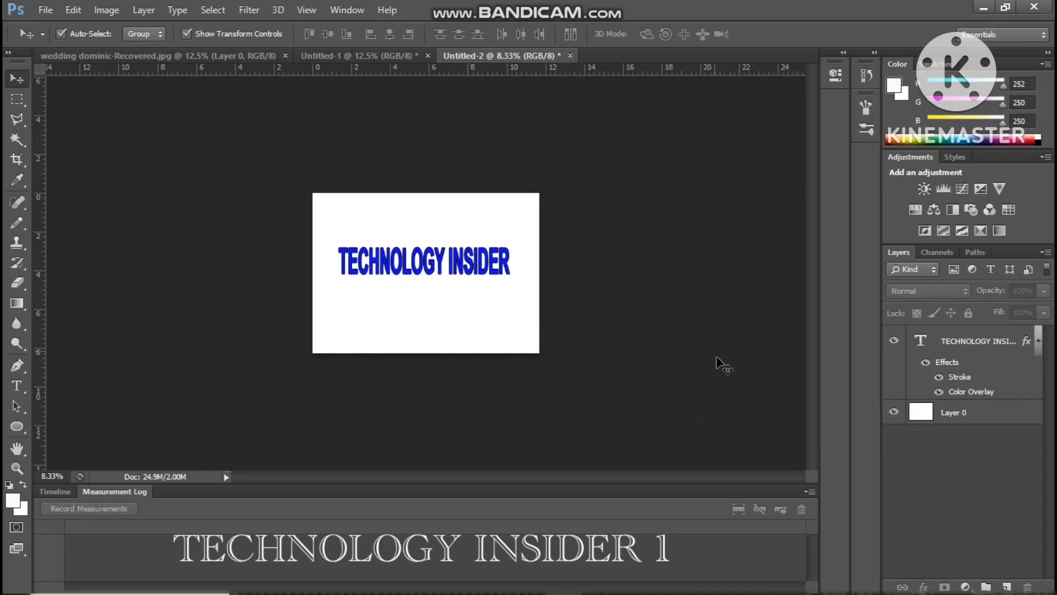
Add a Drop Shadow to the TECHNOLOGY INSIDER text with distance 18 px, spread 21% and size 68 px.
{"action": "left_click", "coordinate": [488, 271]}
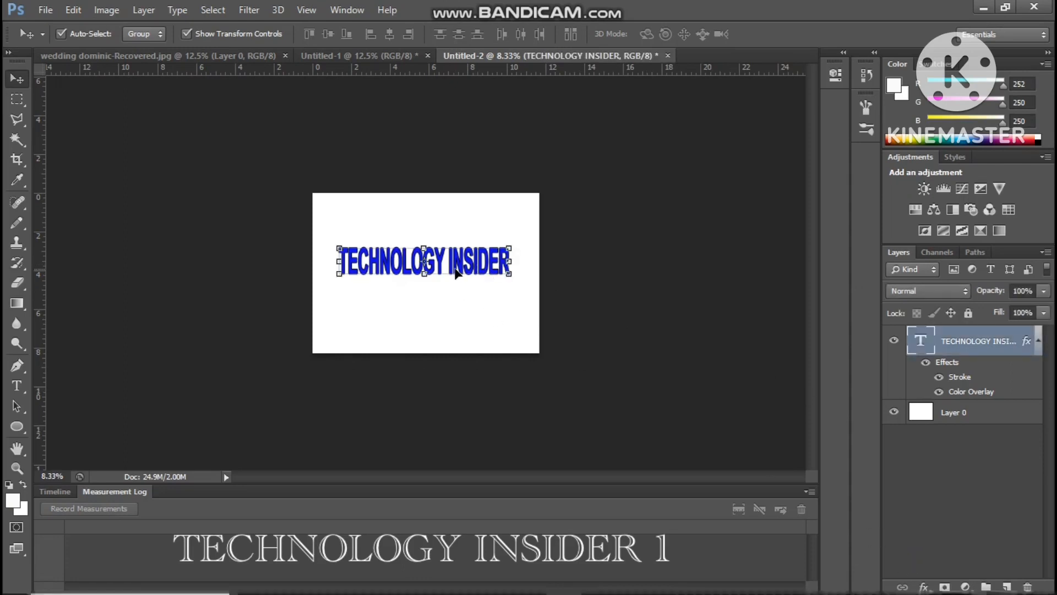
{"action": "left_click", "coordinate": [926, 585]}
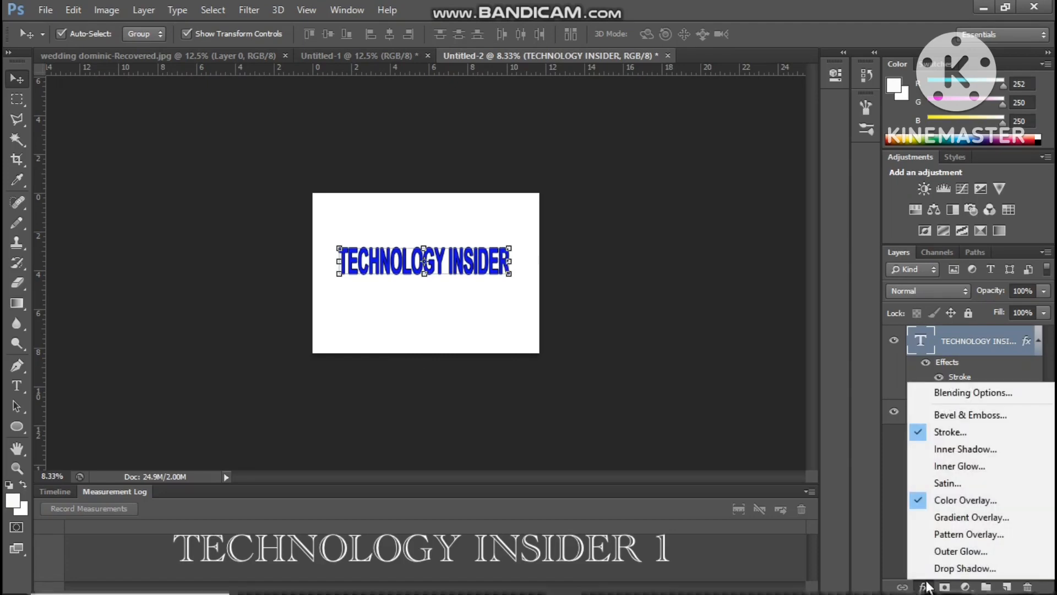
{"action": "left_click", "coordinate": [939, 569]}
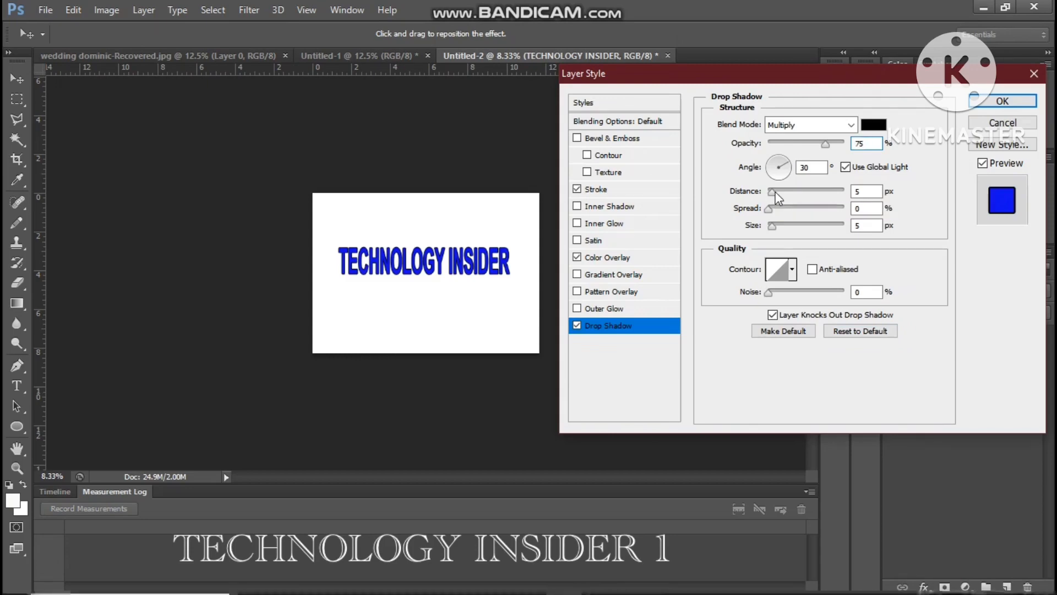
{"action": "left_click_drag", "start_coordinate": [775, 193], "coordinate": [795, 239]}
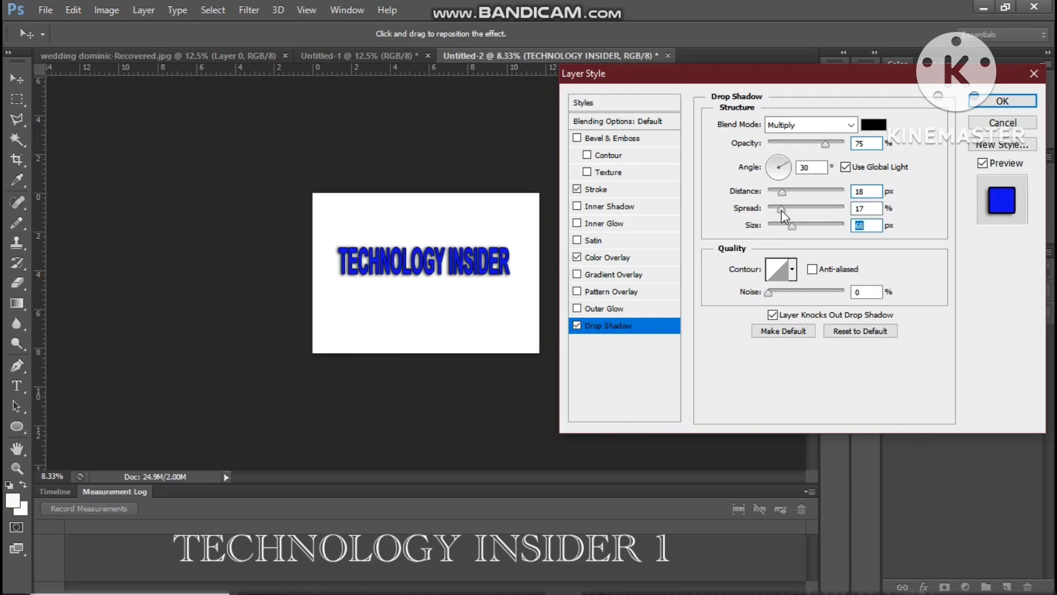
{"action": "left_click_drag", "start_coordinate": [784, 208], "coordinate": [789, 210]}
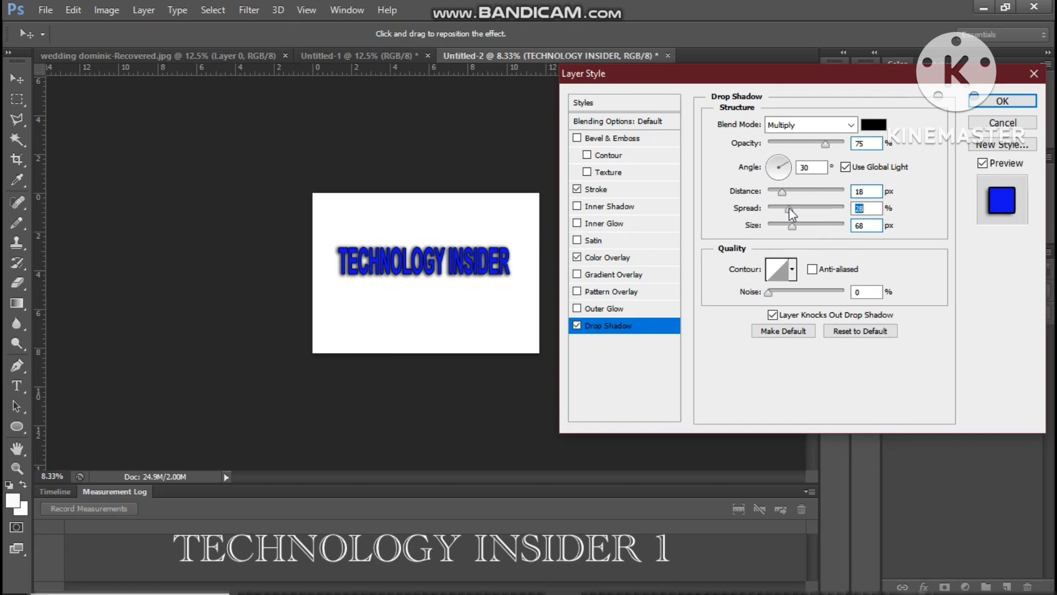
{"action": "left_click_drag", "start_coordinate": [789, 209], "coordinate": [785, 209]}
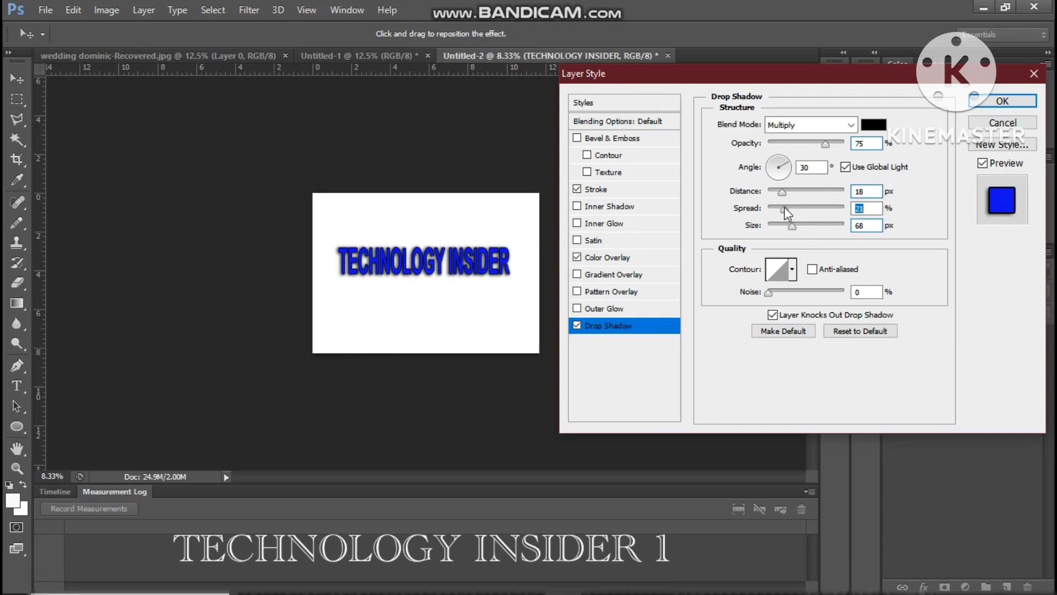
{"action": "left_click", "coordinate": [972, 105]}
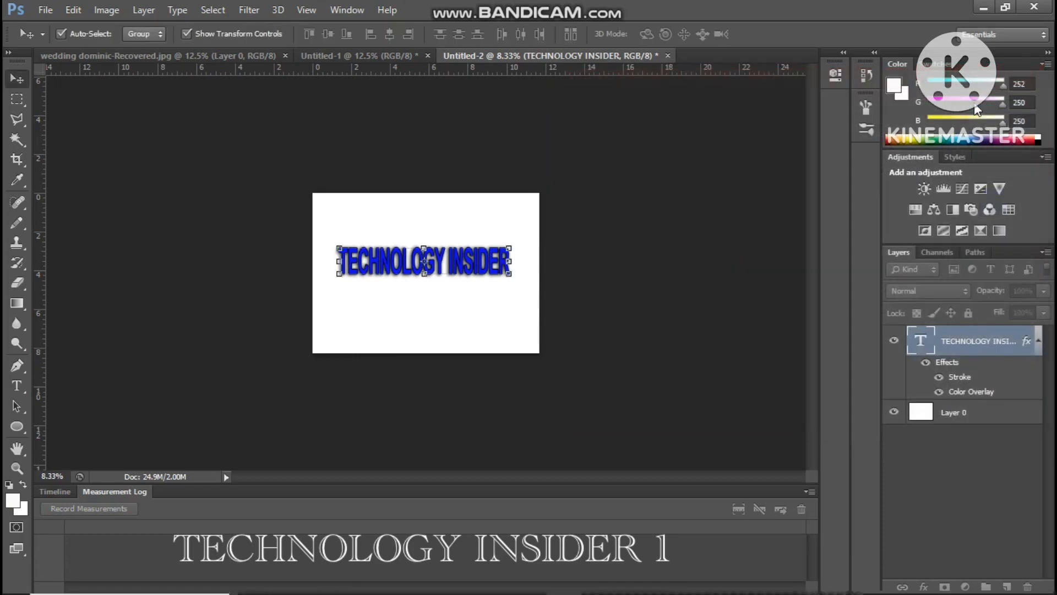
{"action": "left_click", "coordinate": [667, 216]}
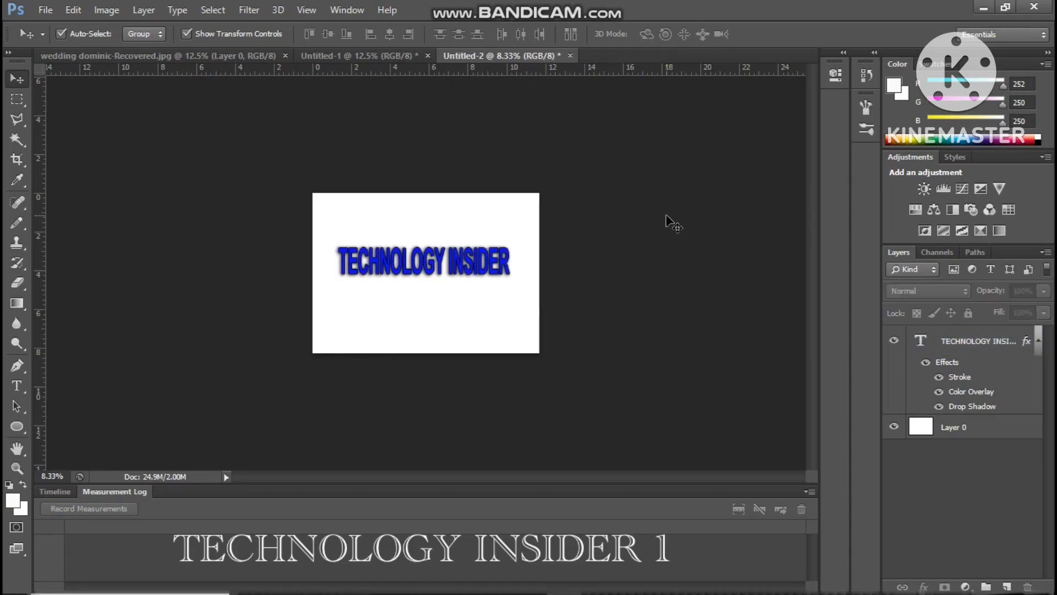
{"action": "key", "text": "ctrl+plus"}
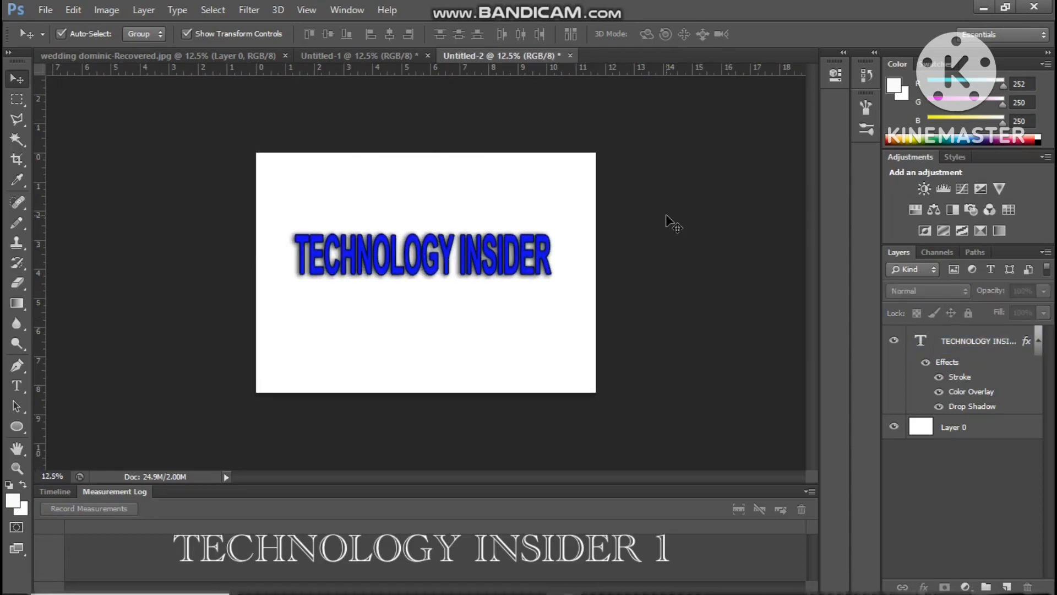